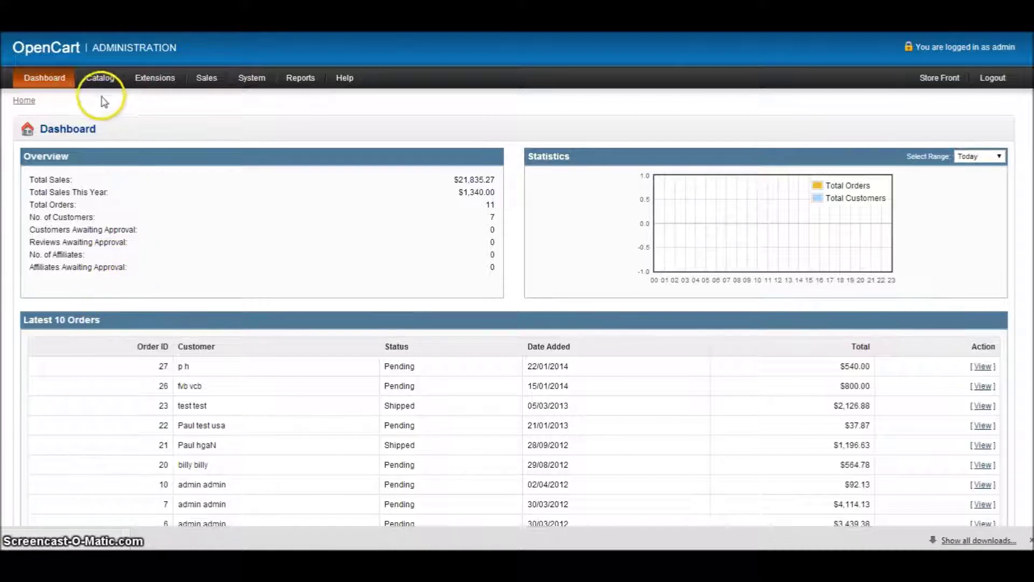
Step: Open Catalog > Manufacturers and start a new manufacturer form
mouse_move(100, 78)
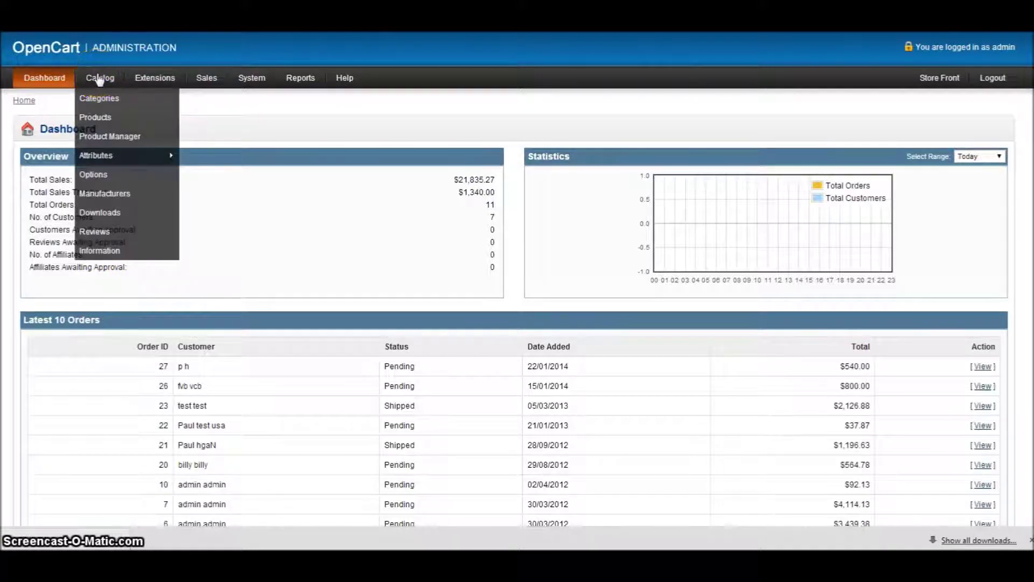
left_click(117, 204)
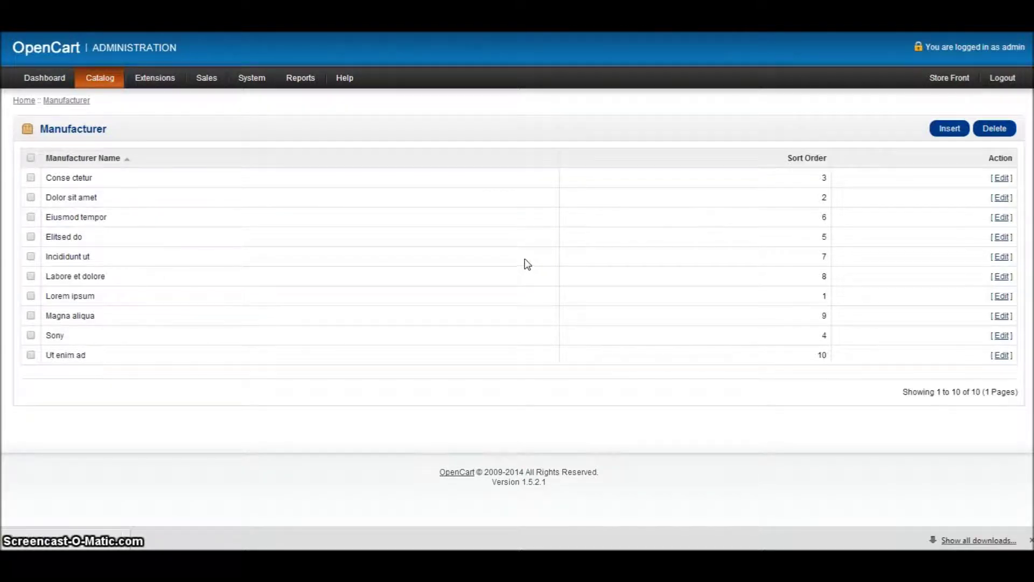
left_click(950, 129)
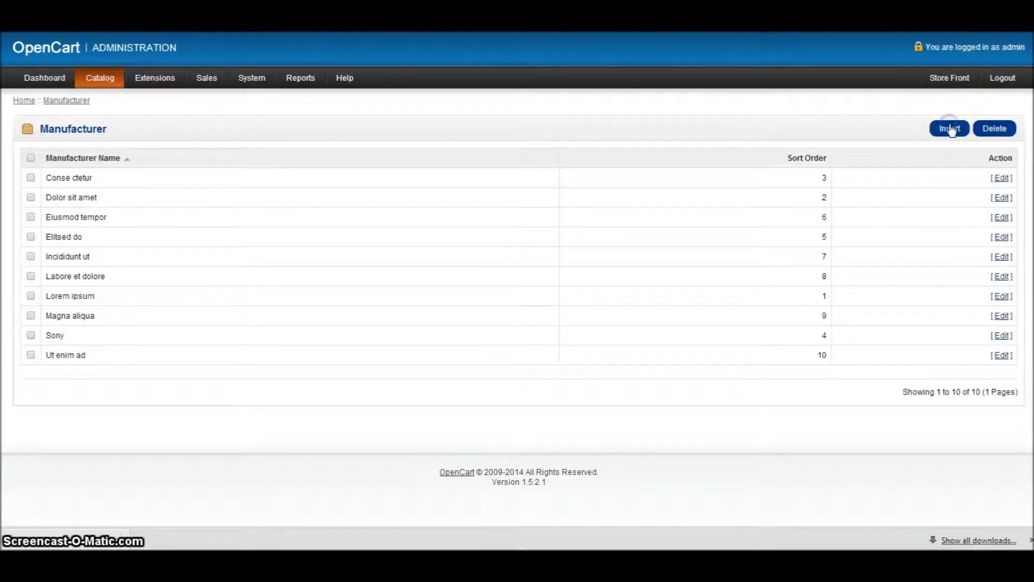
Step: Name the manufacturer Libby's Market Place with SEO keyword libbys-market-place
left_click(250, 196)
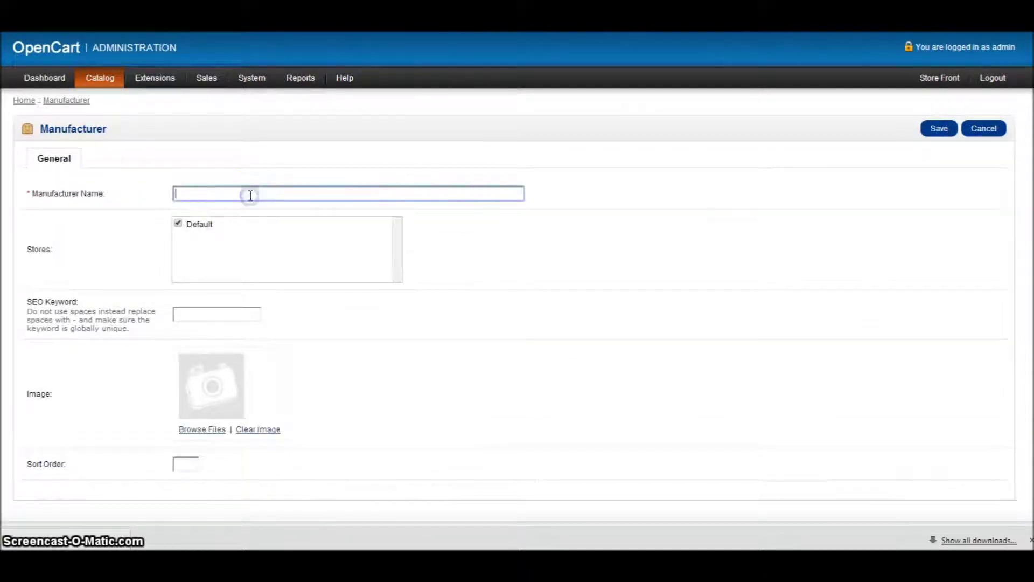
type("L")
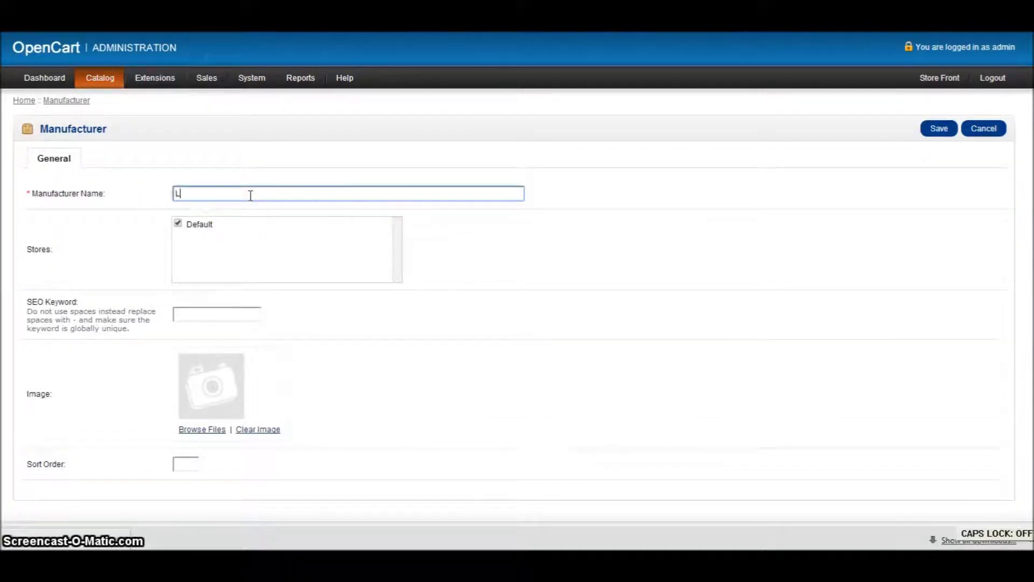
type("ibby")
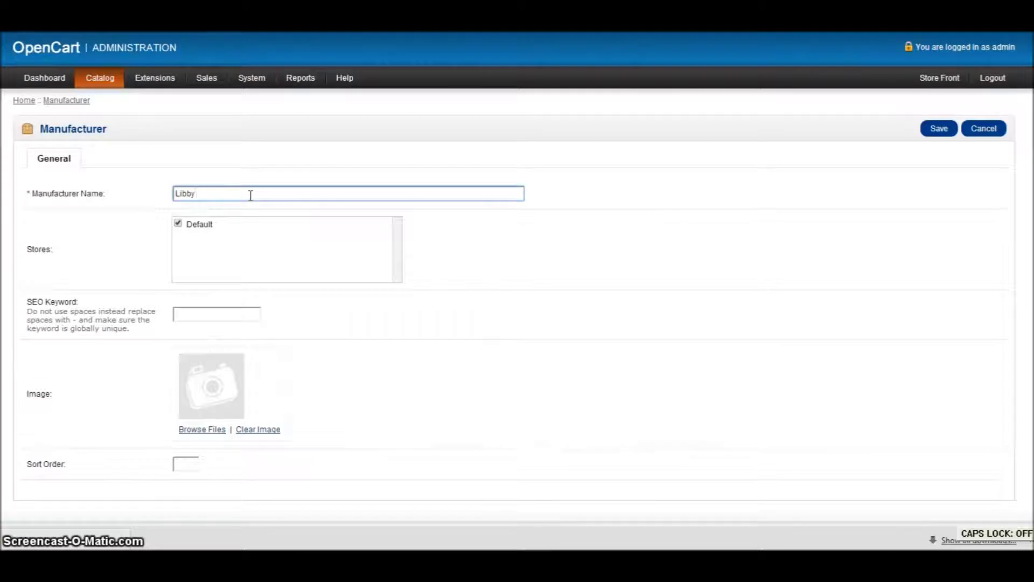
type("'s Mar")
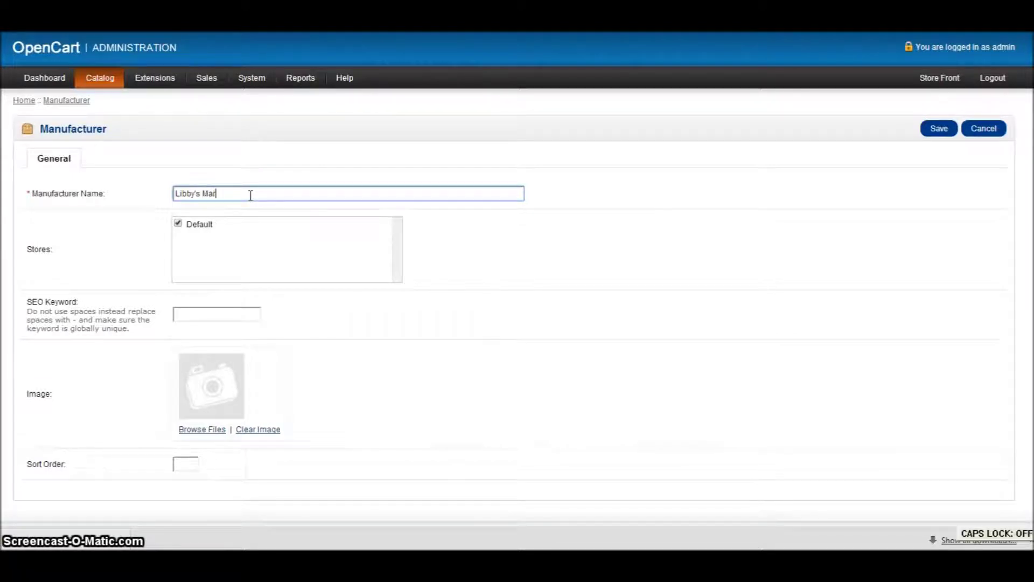
type("ket Place")
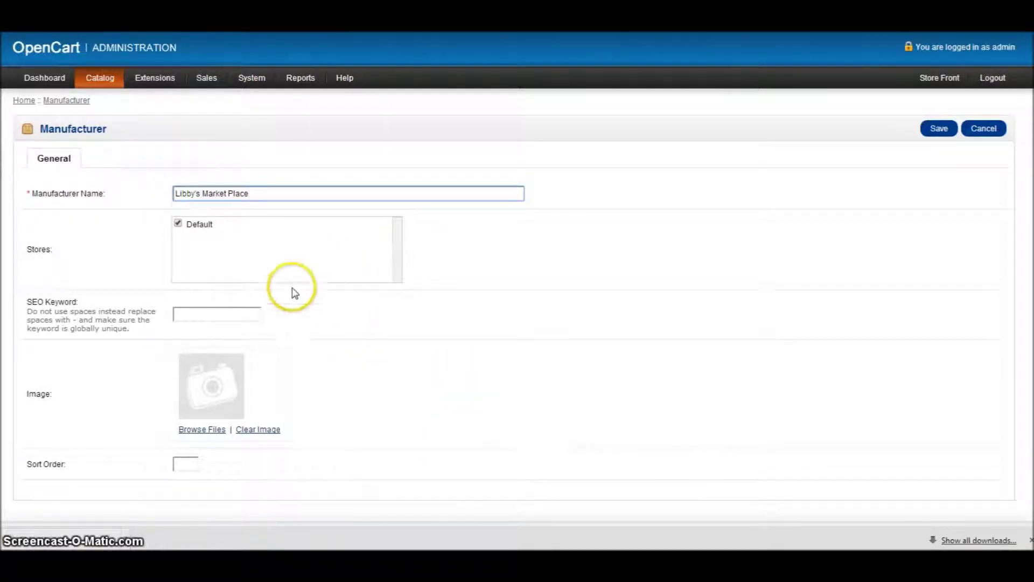
left_click(215, 310)
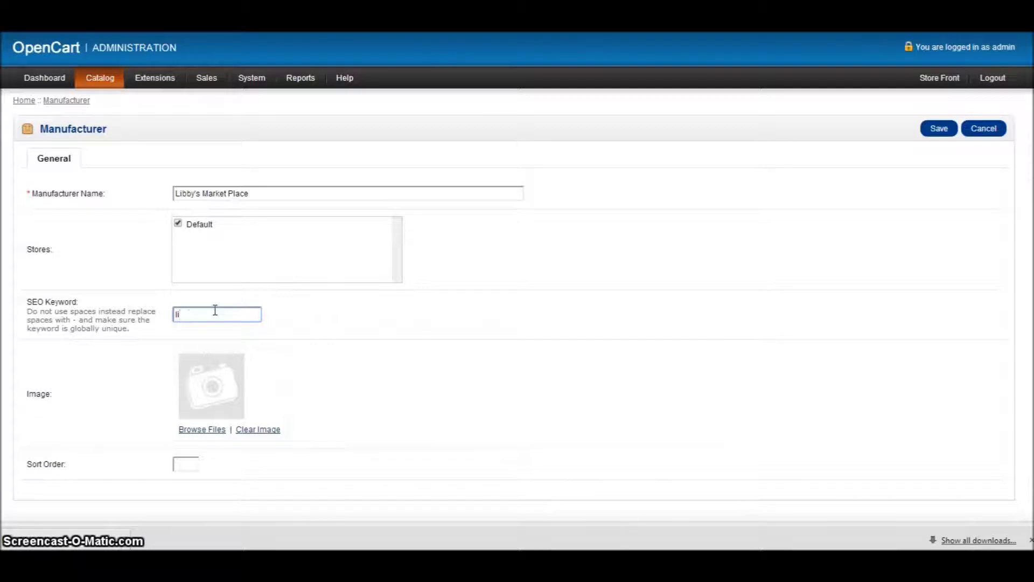
type("libby")
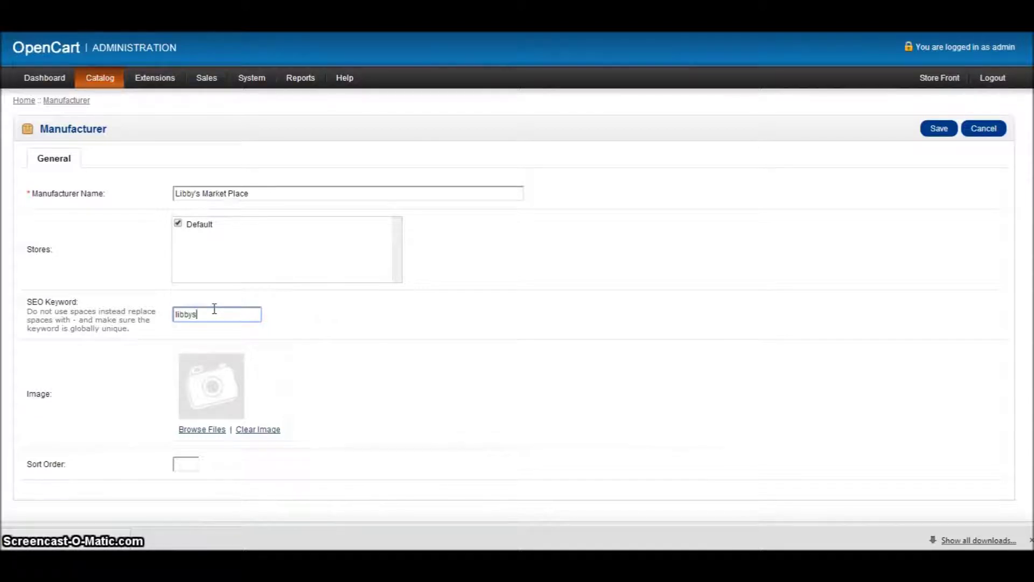
type("s")
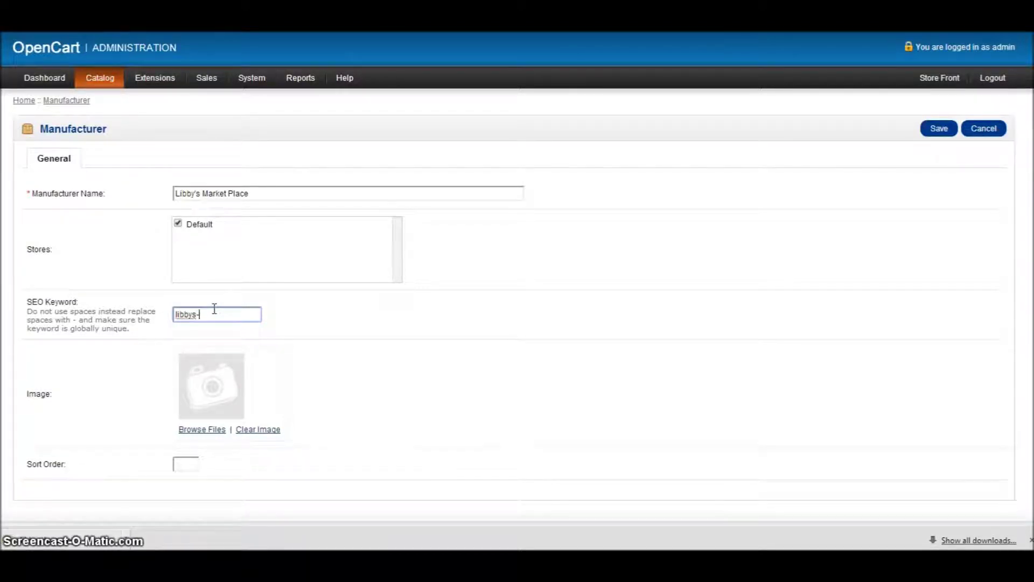
type("-market")
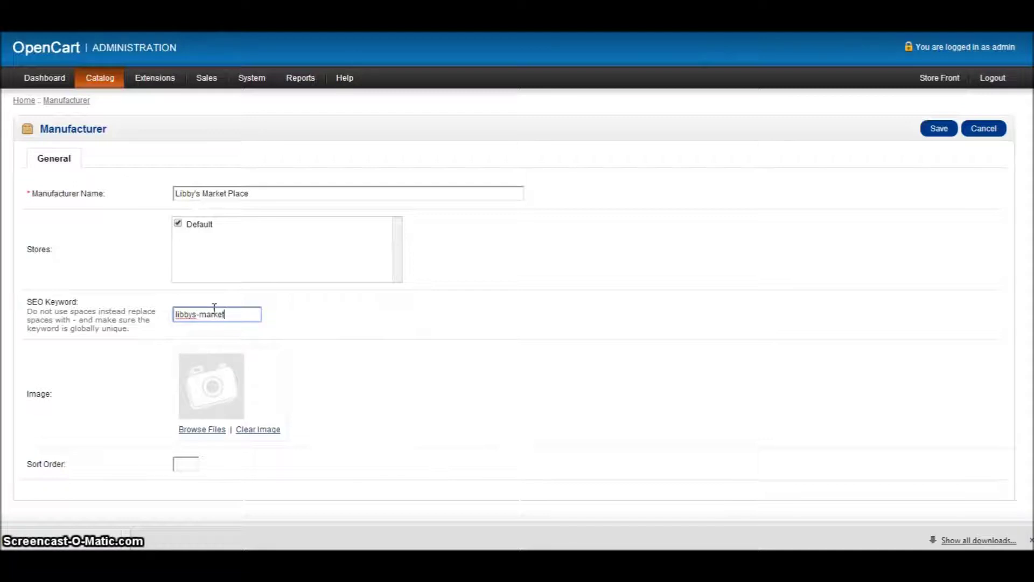
type("-place")
left_click(263, 318)
left_click(203, 431)
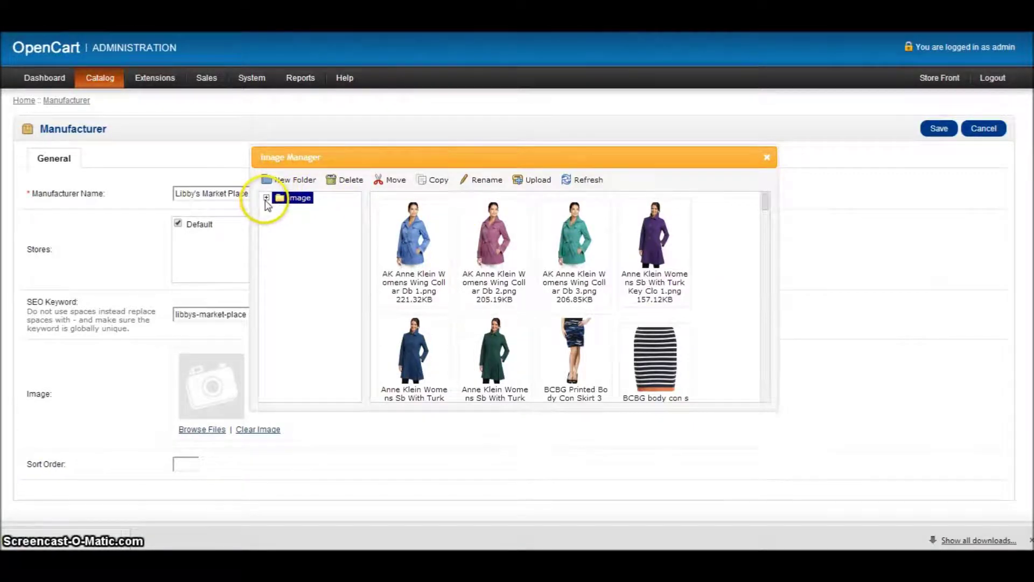
Step: Expand the image folder's subfolders and bring up the New Folder prompt
left_click(266, 198)
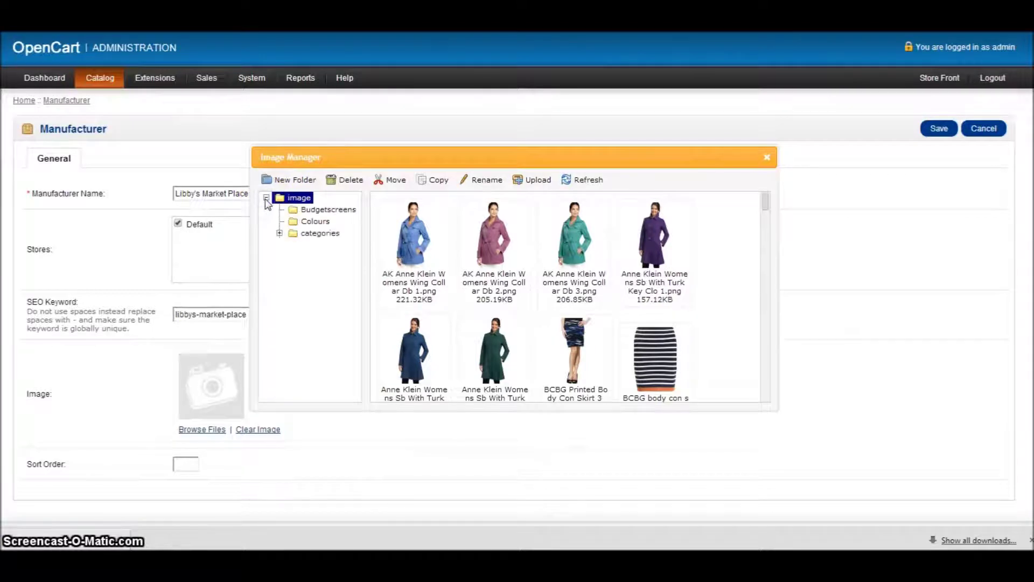
left_click(289, 180)
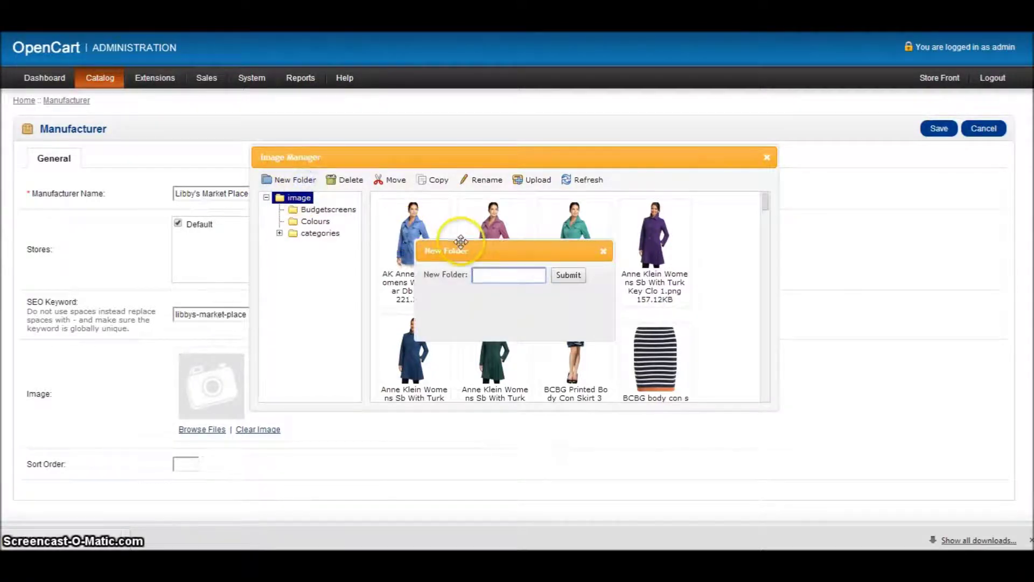
Step: Create a folder named brands under image and open it
type("logo")
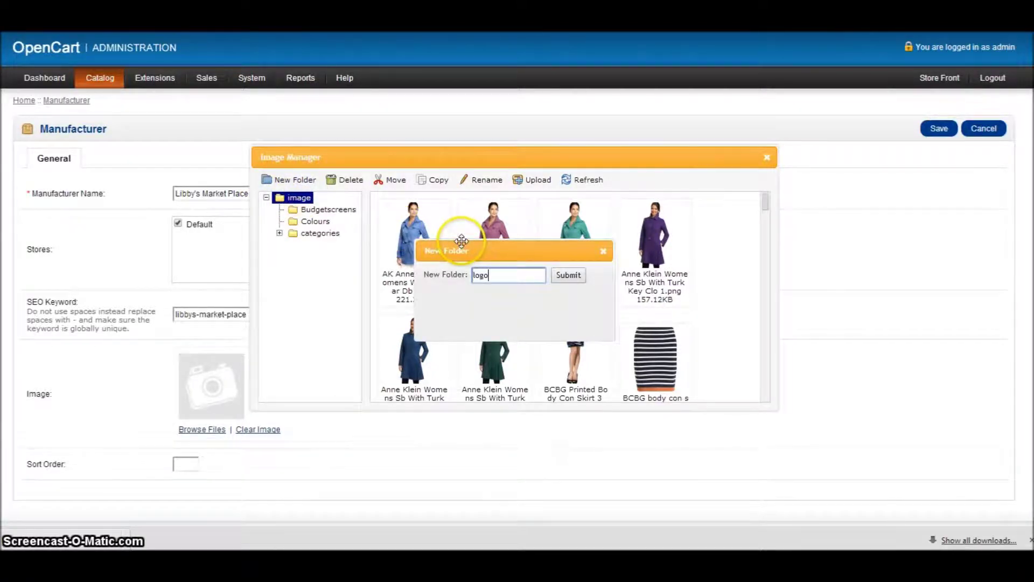
type("s")
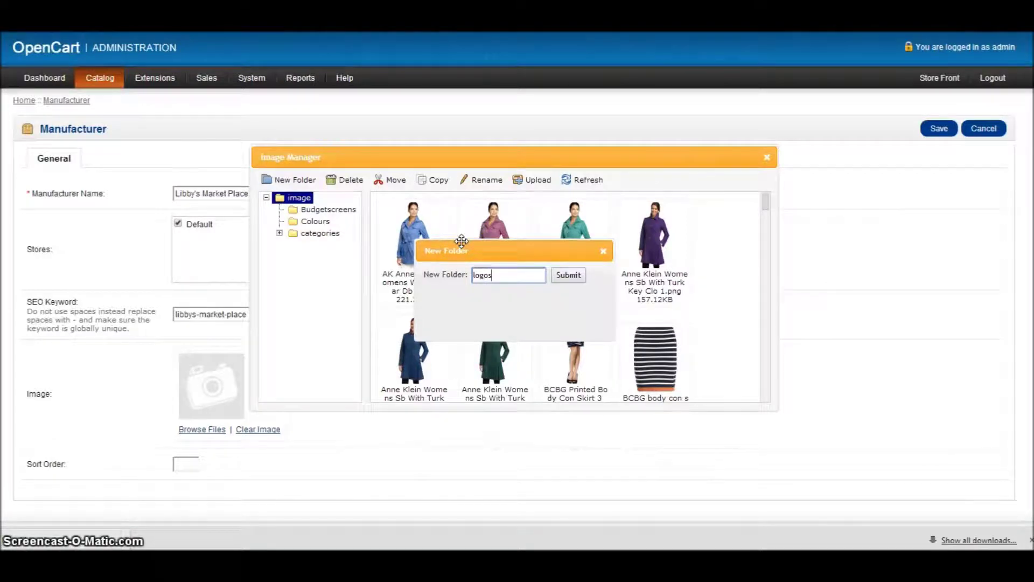
key("BackSpace")
key("BackSpace")
key("BackSpace")
key("BackSpace")
key("BackSpace")
type("bra")
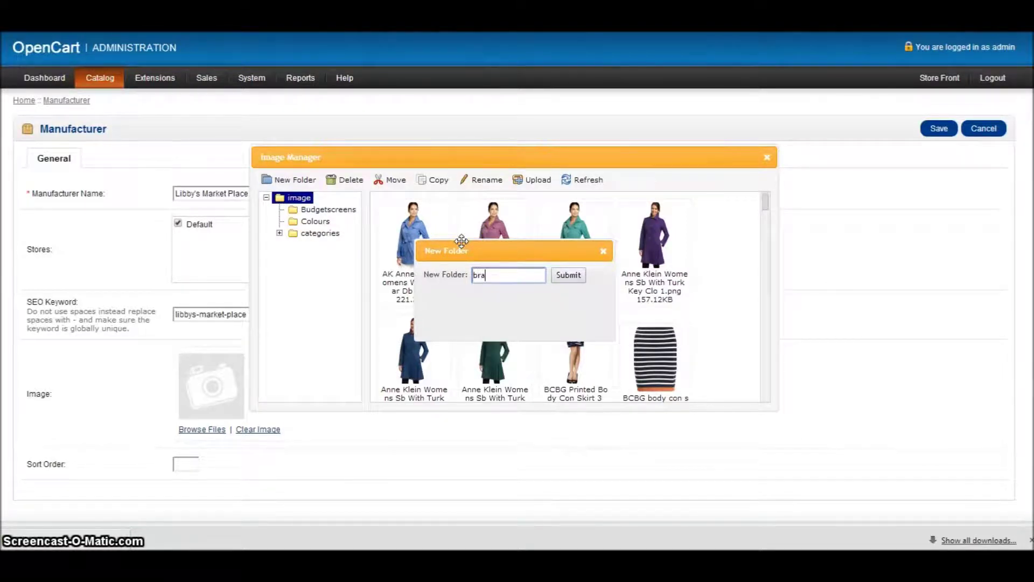
type("nds")
left_click(591, 238)
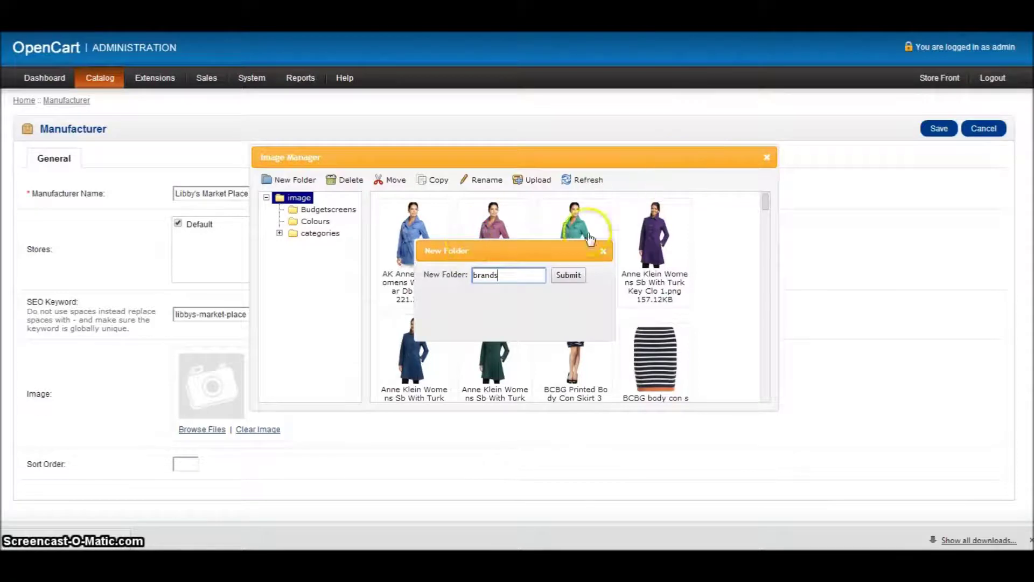
left_click(568, 275)
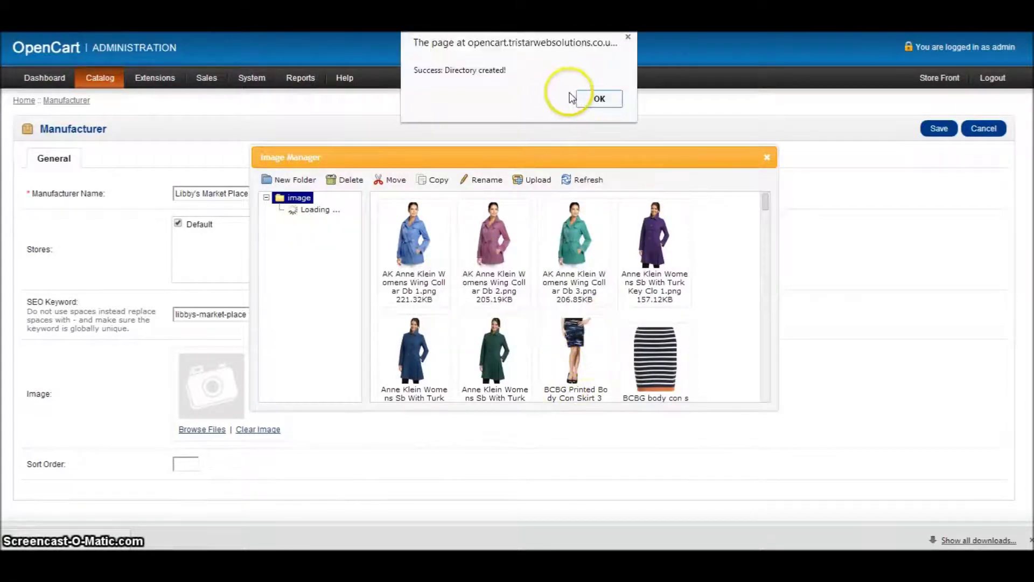
left_click(595, 98)
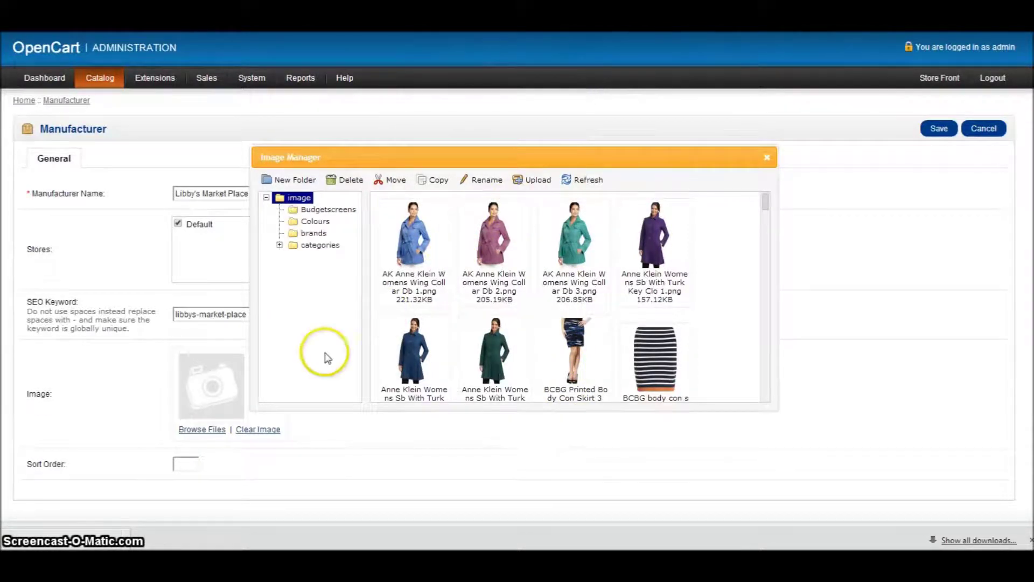
left_click(313, 233)
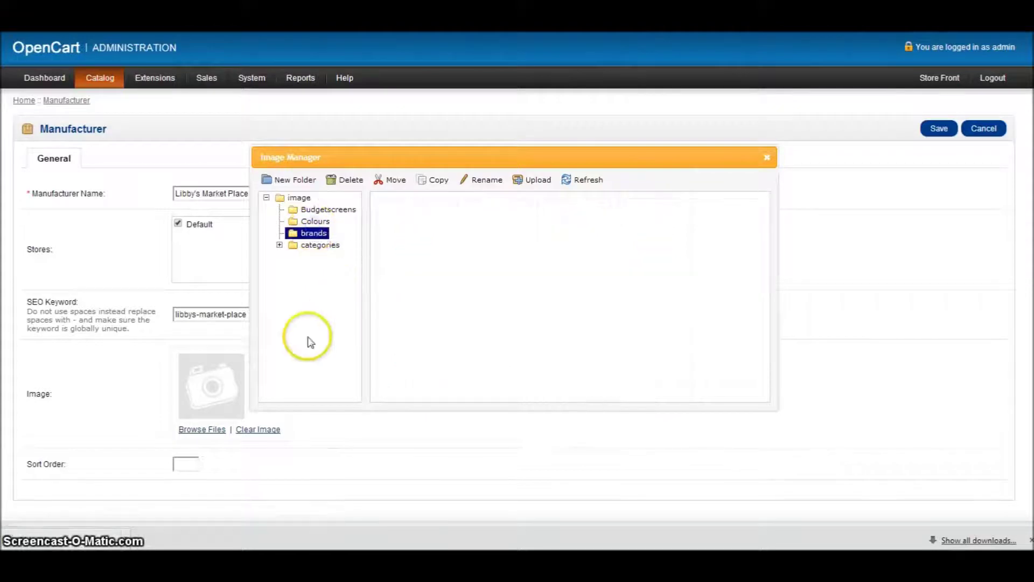
Step: Upload libbys-logo.jpg and pilgrim-logo.jpg into the brands folder
left_click(533, 183)
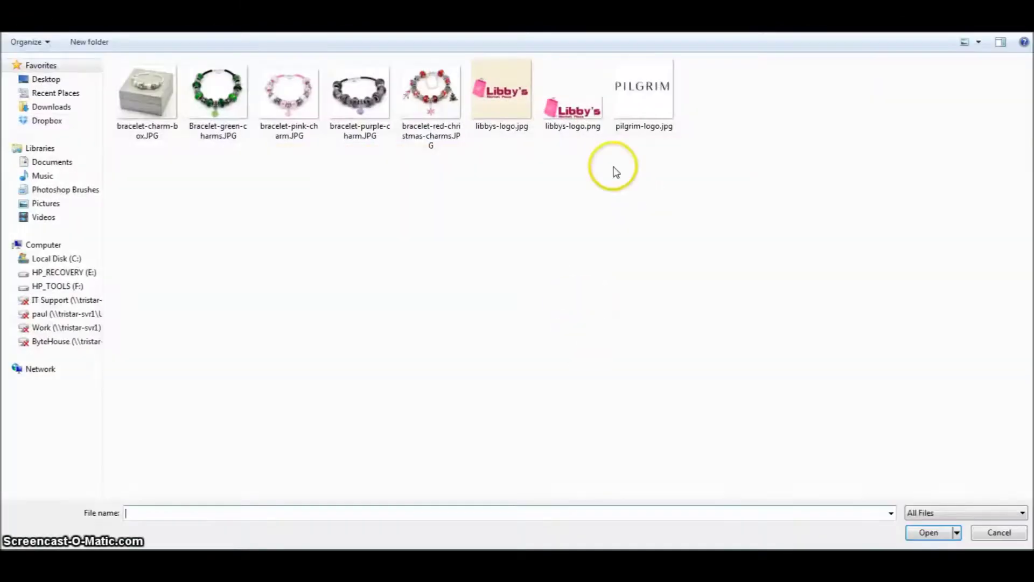
left_click(510, 90)
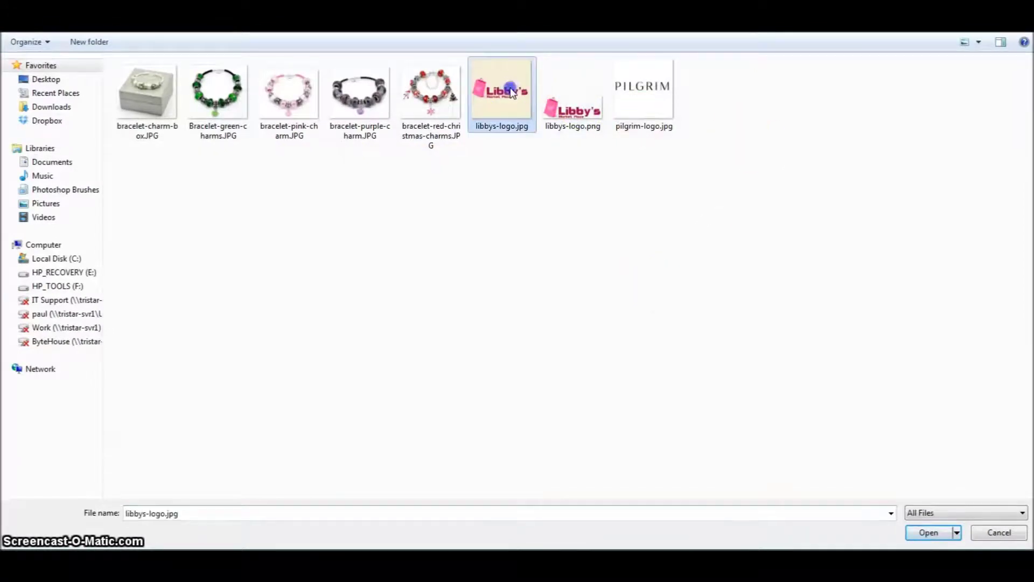
double_click(509, 90)
left_click(596, 98)
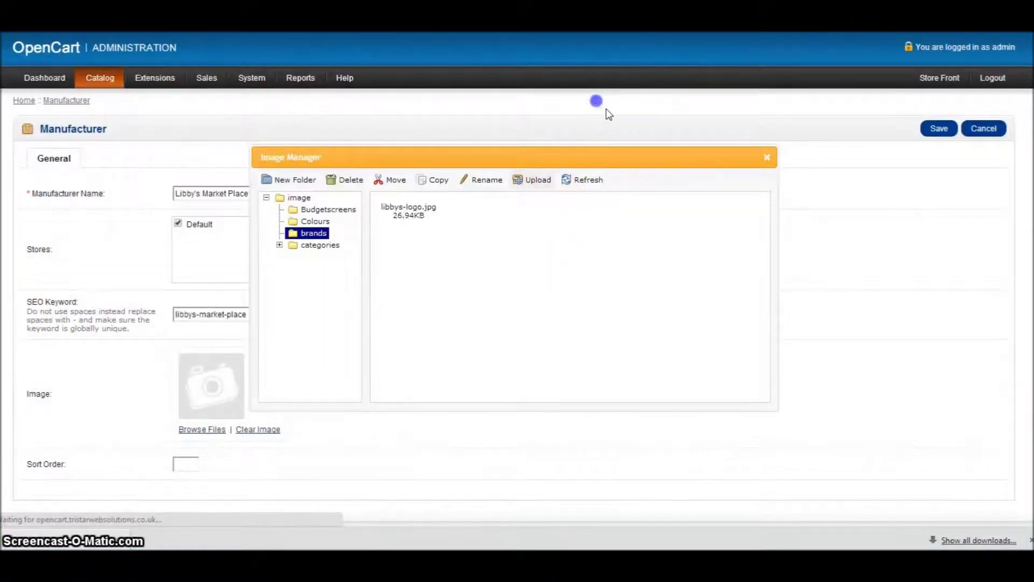
left_click(582, 302)
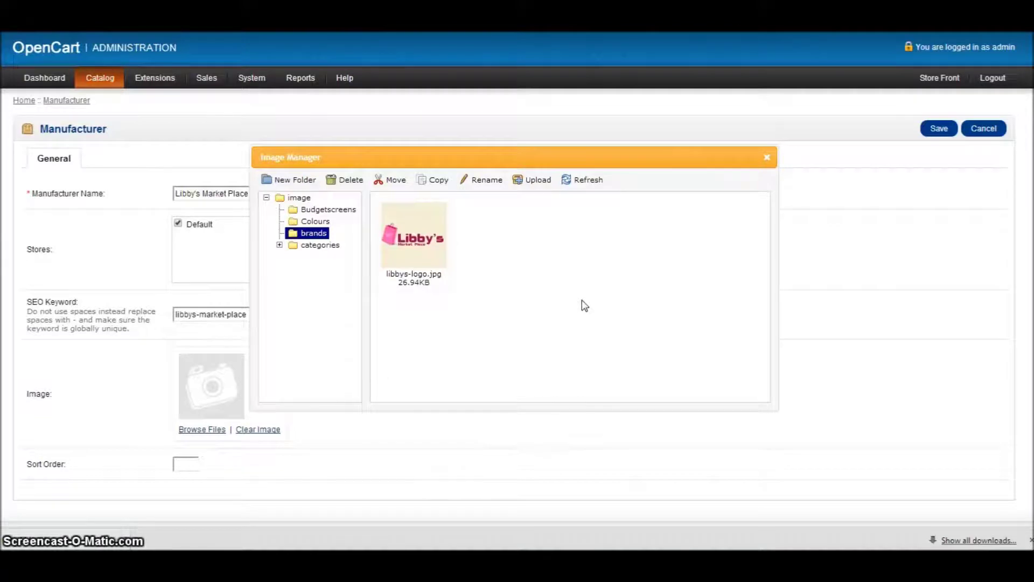
left_click(582, 264)
left_click(541, 179)
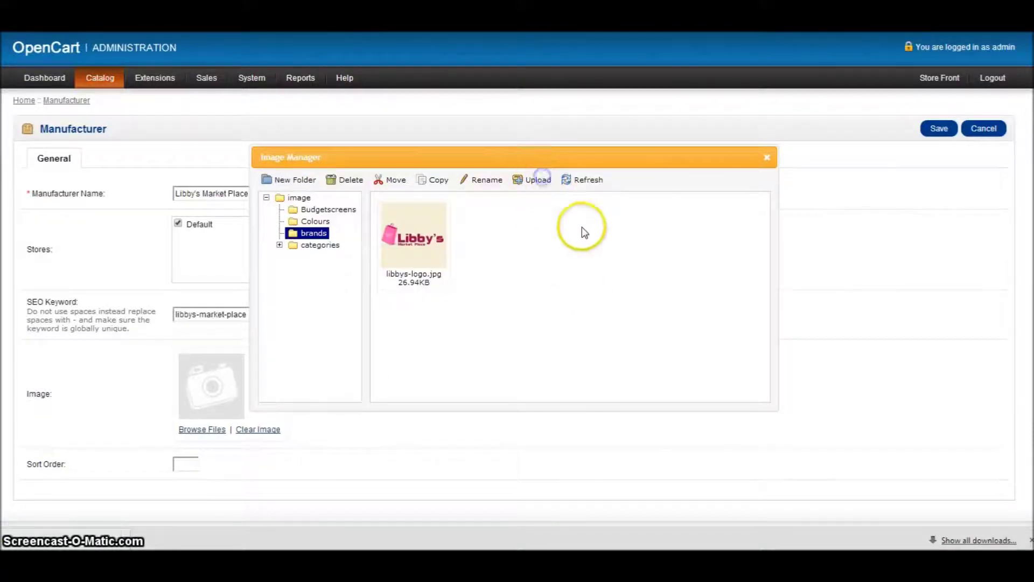
double_click(624, 100)
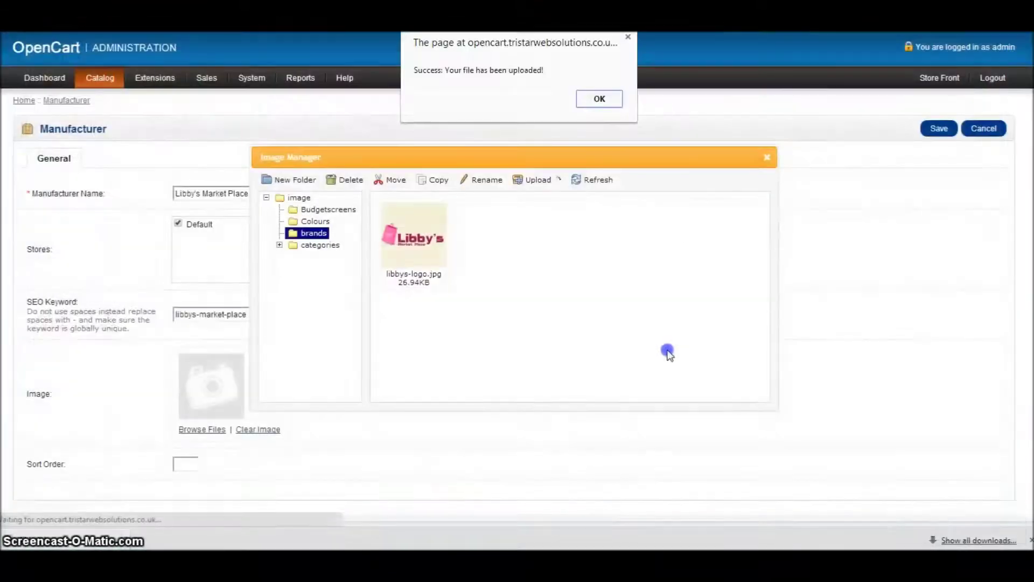
left_click(597, 99)
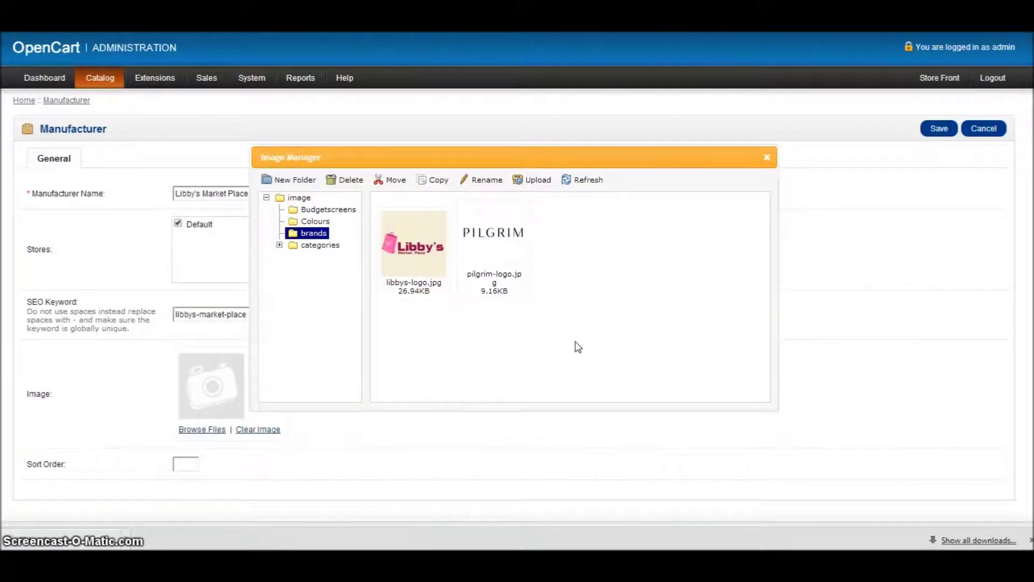
Step: Use the Libby's logo as the image, set sort order 0, and save Libby's Market Place
double_click(385, 263)
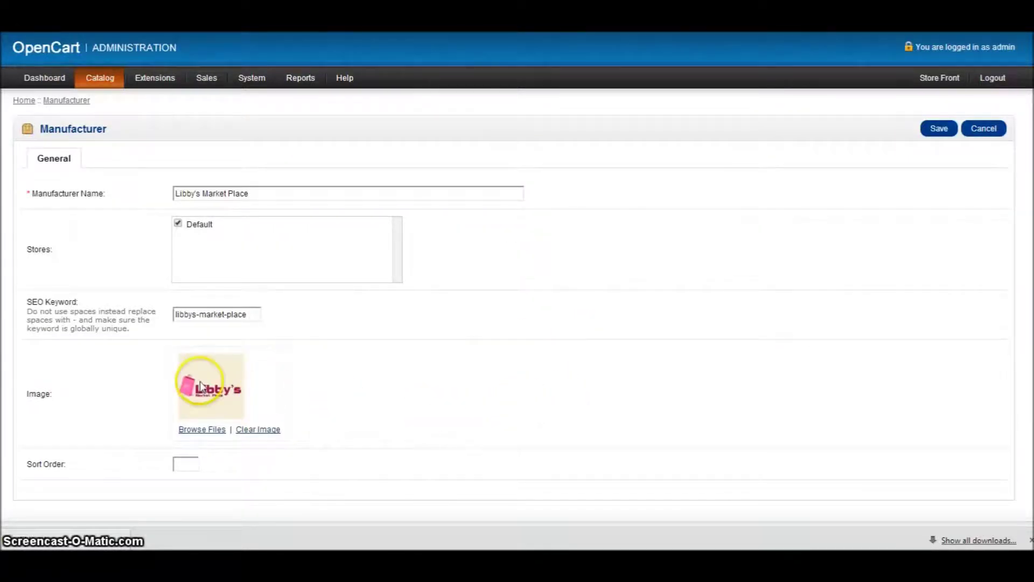
left_click(189, 464)
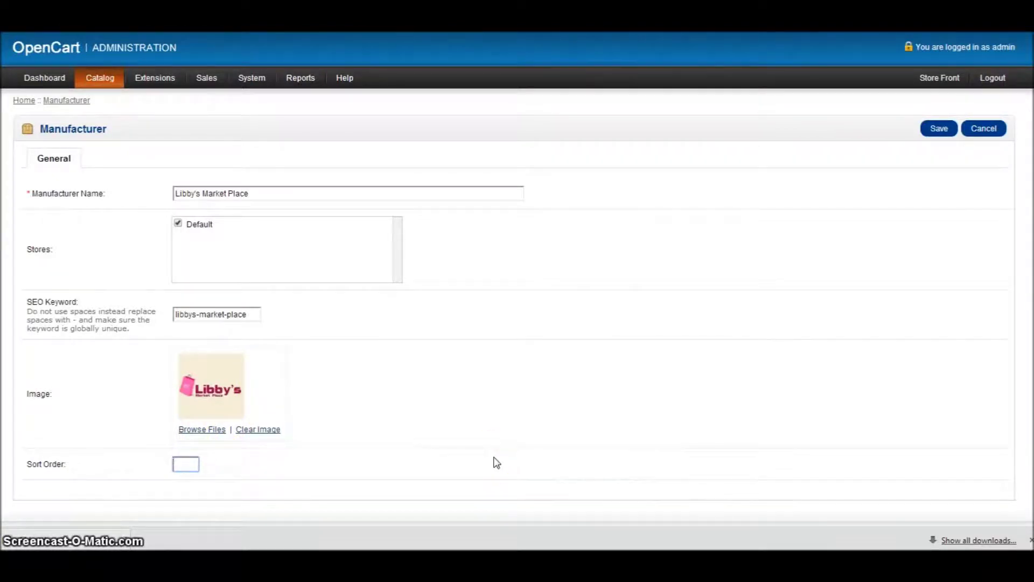
type("0")
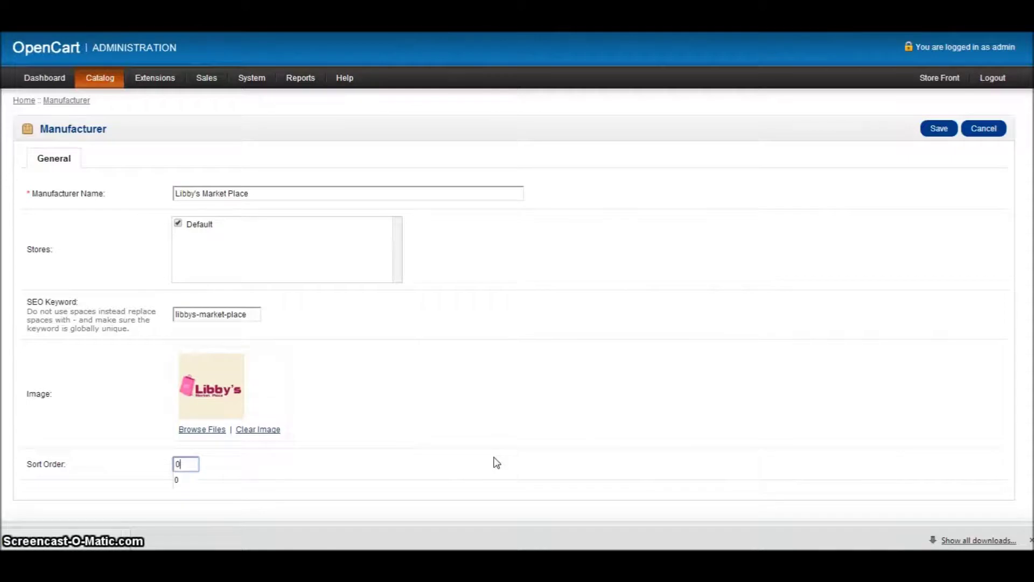
left_click(165, 481)
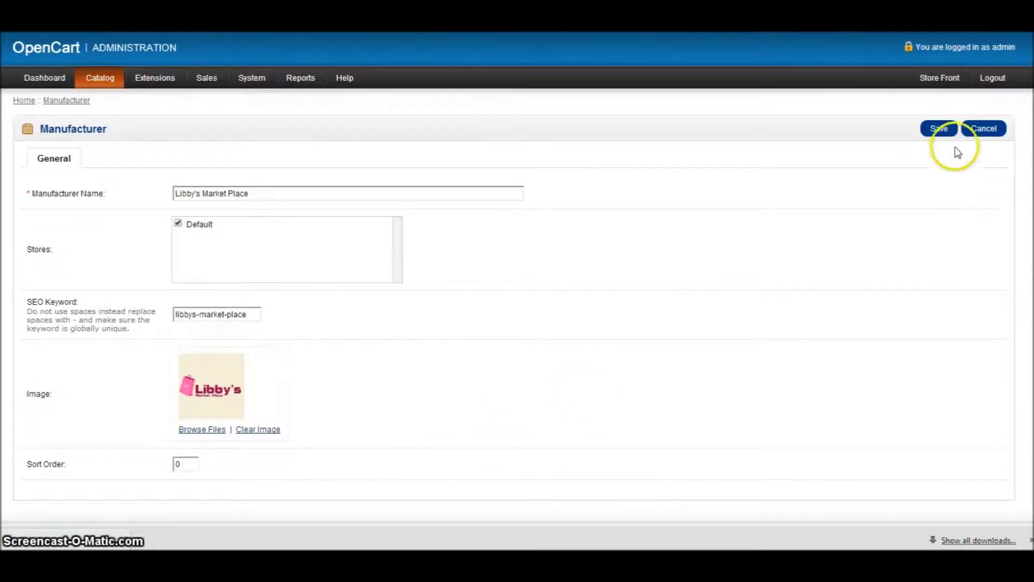
left_click(940, 129)
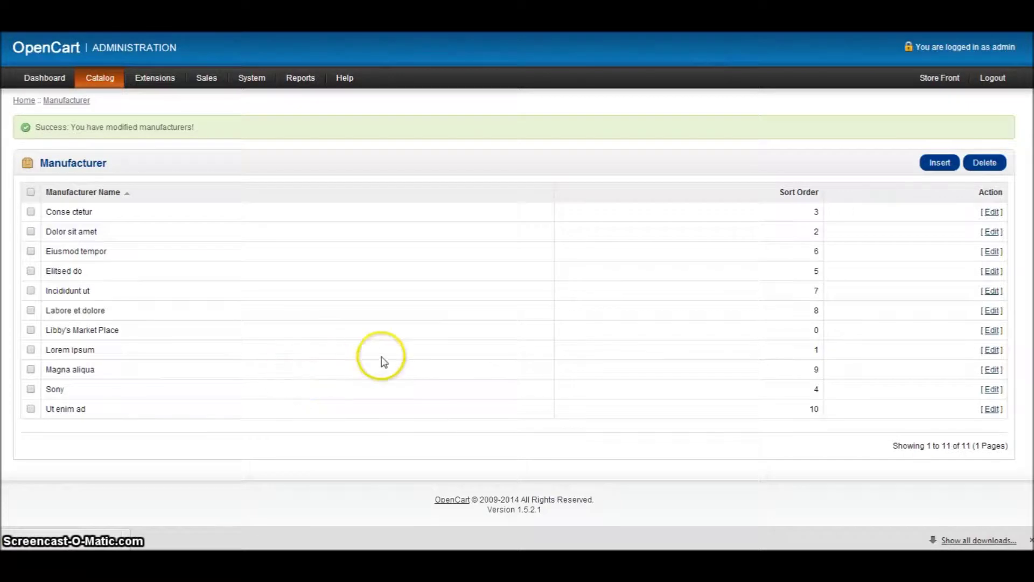
Step: Add a new manufacturer named Pilgrim with SEO keyword pilgrim-jewellery
left_click(934, 162)
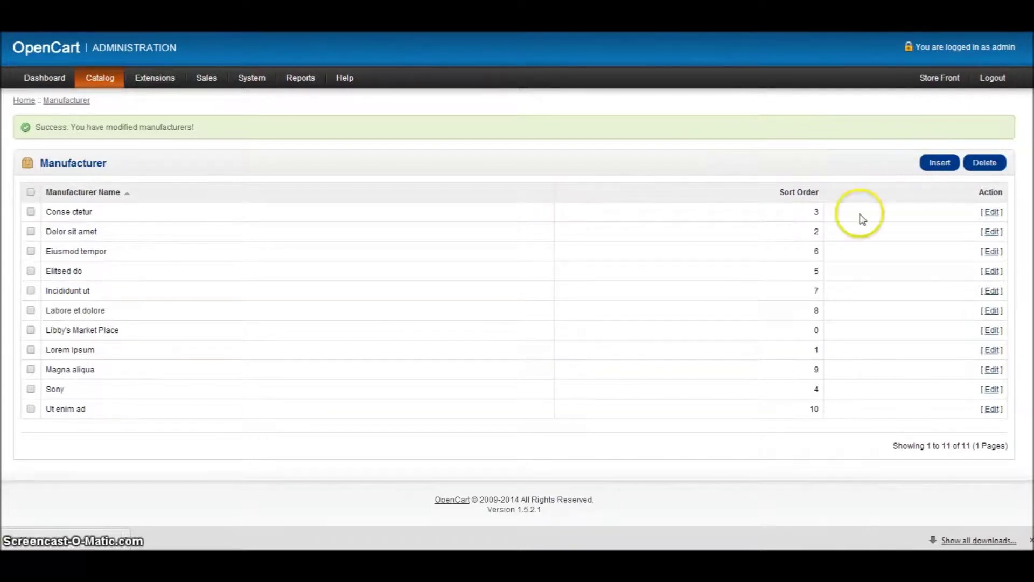
left_click(235, 193)
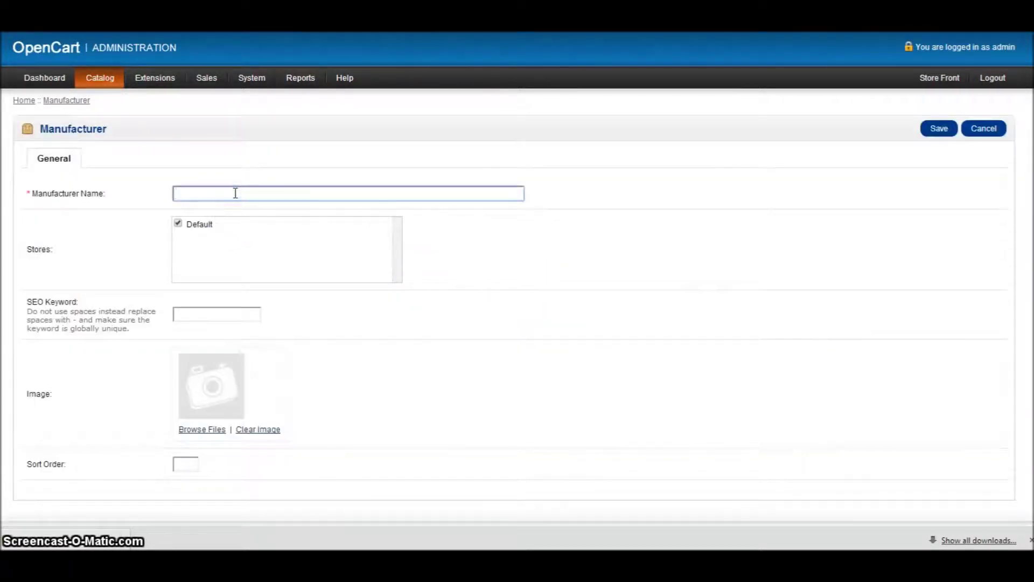
type("Pilg")
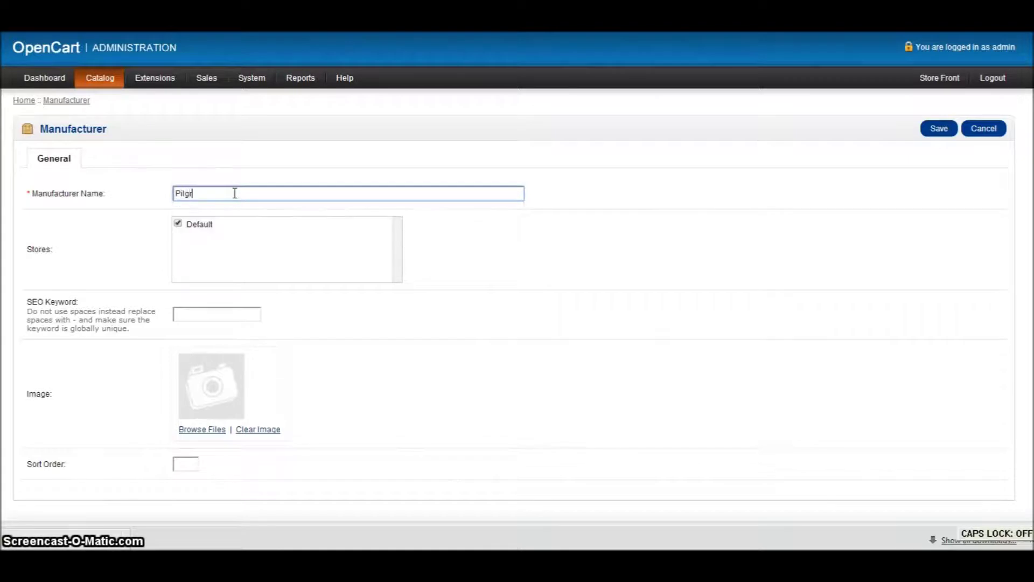
type("rim")
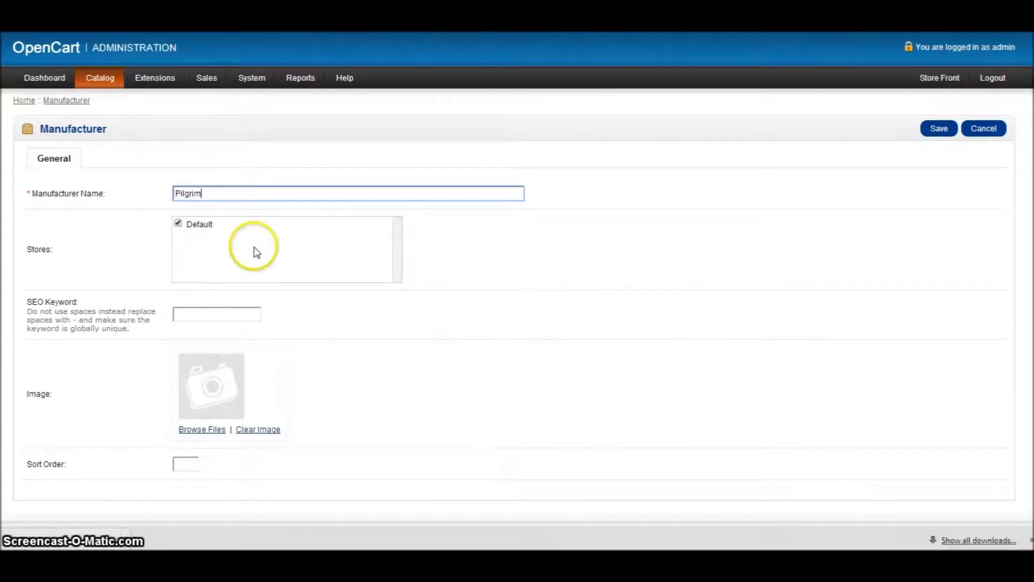
left_click(208, 313)
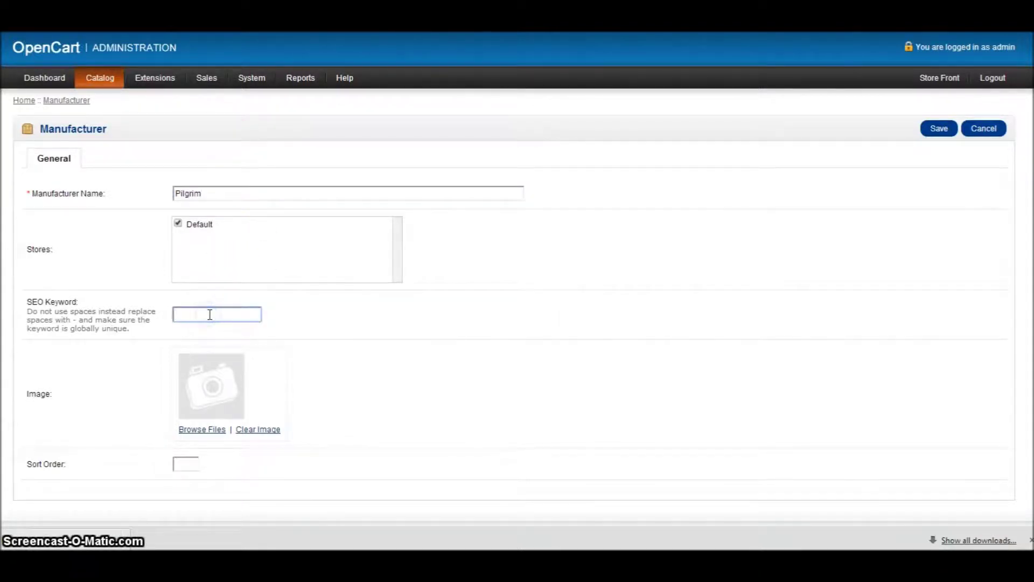
type("pilgi")
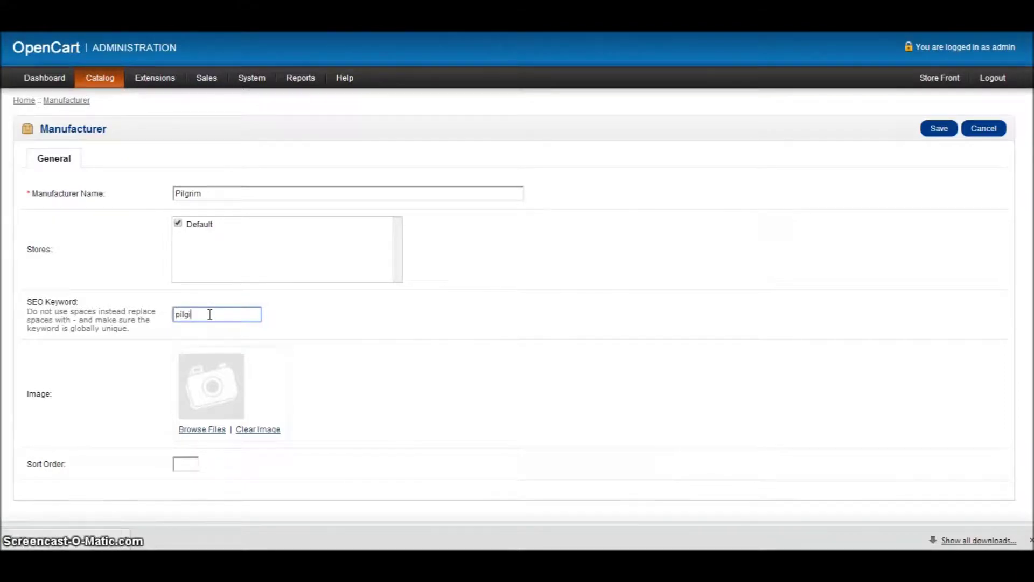
type("m")
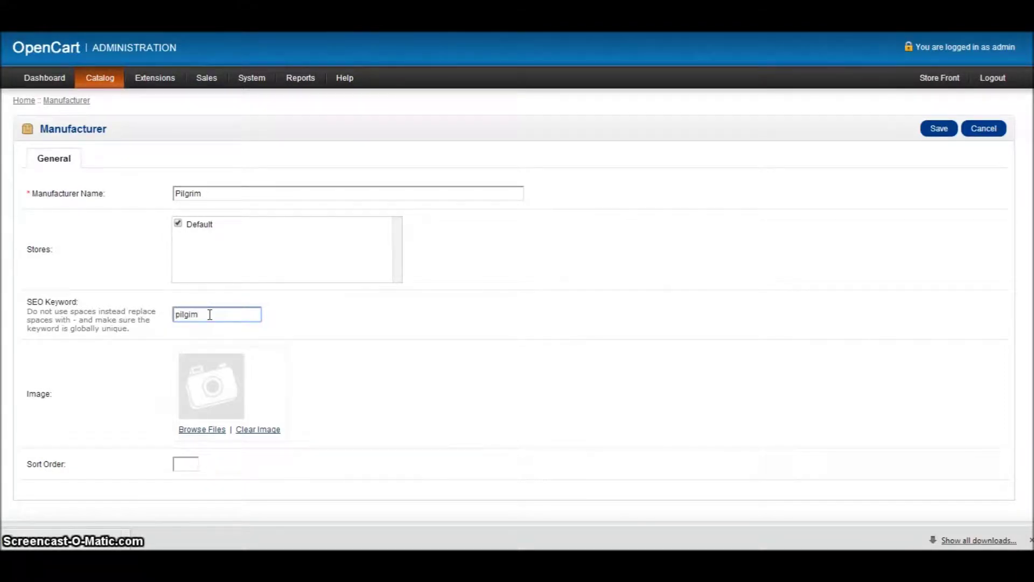
type("-je")
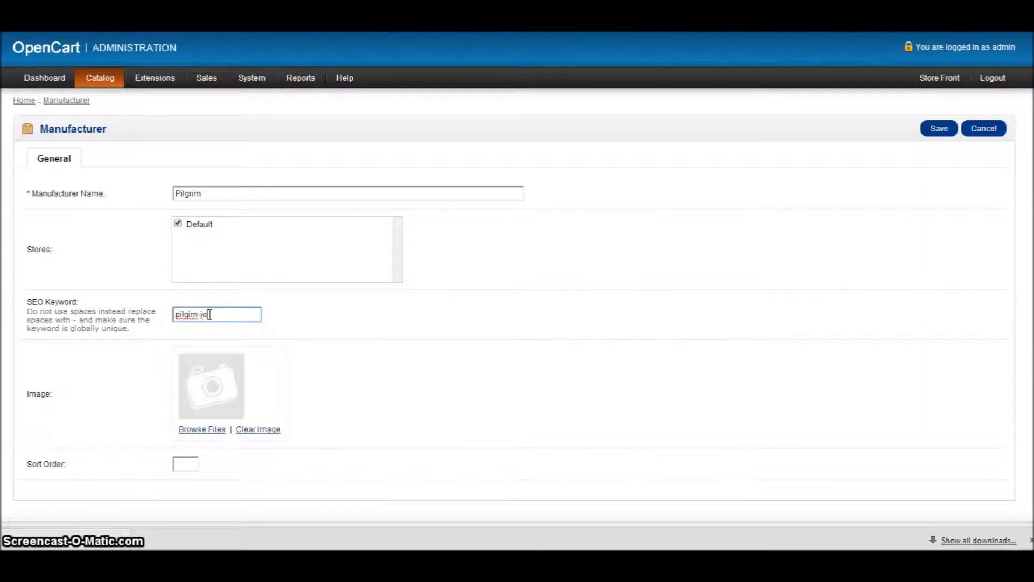
type("wellery")
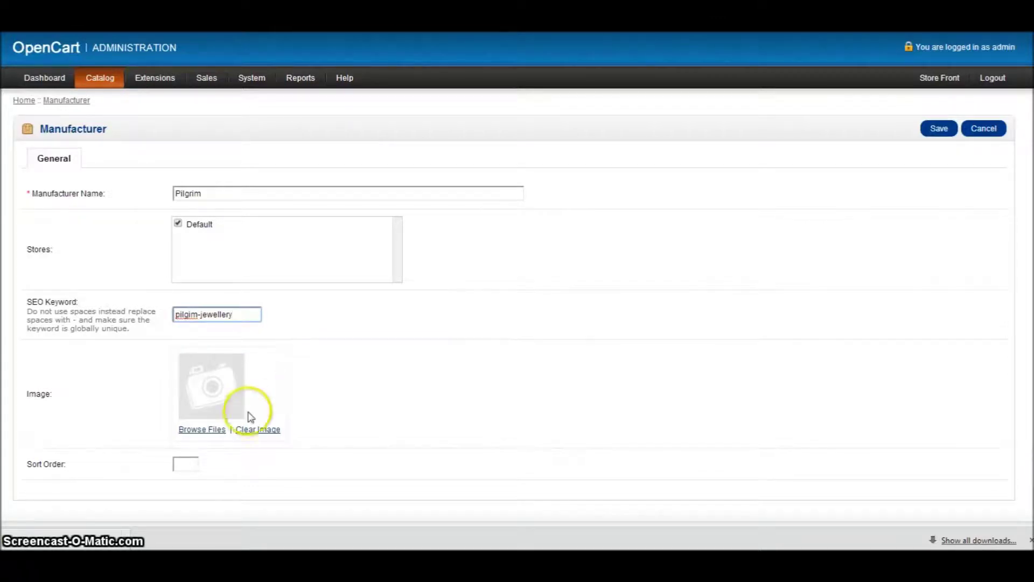
left_click(212, 431)
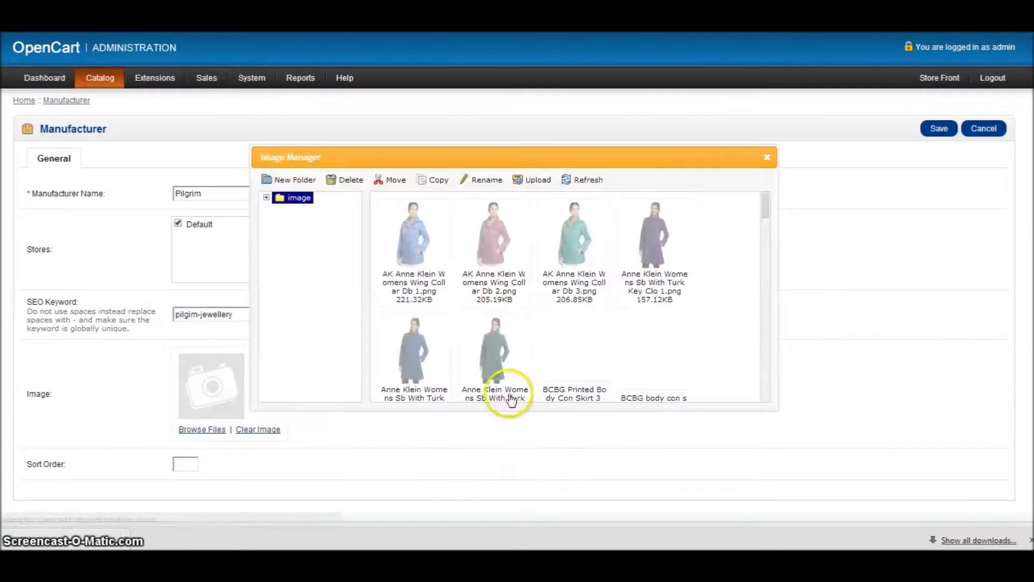
Step: Pick pilgrim-logo.jpg from the brands folder as Pilgrim's image and save the manufacturer
left_click(266, 197)
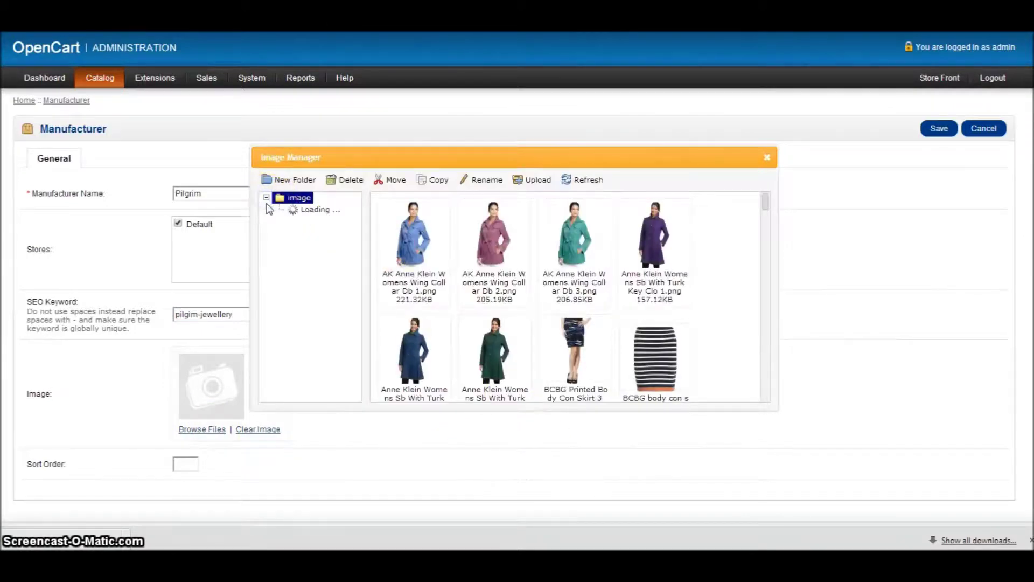
left_click(307, 234)
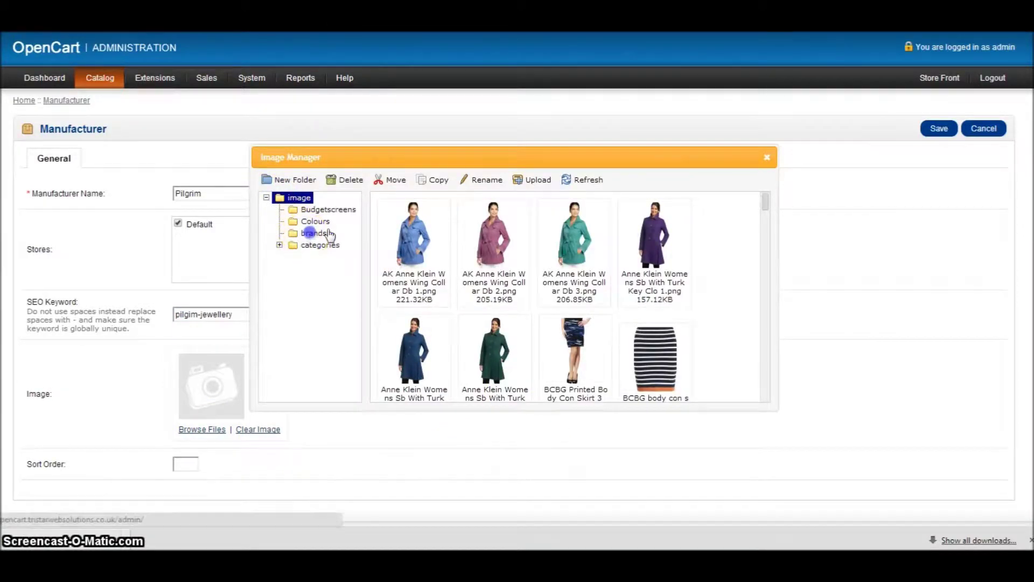
left_click(481, 279)
double_click(481, 279)
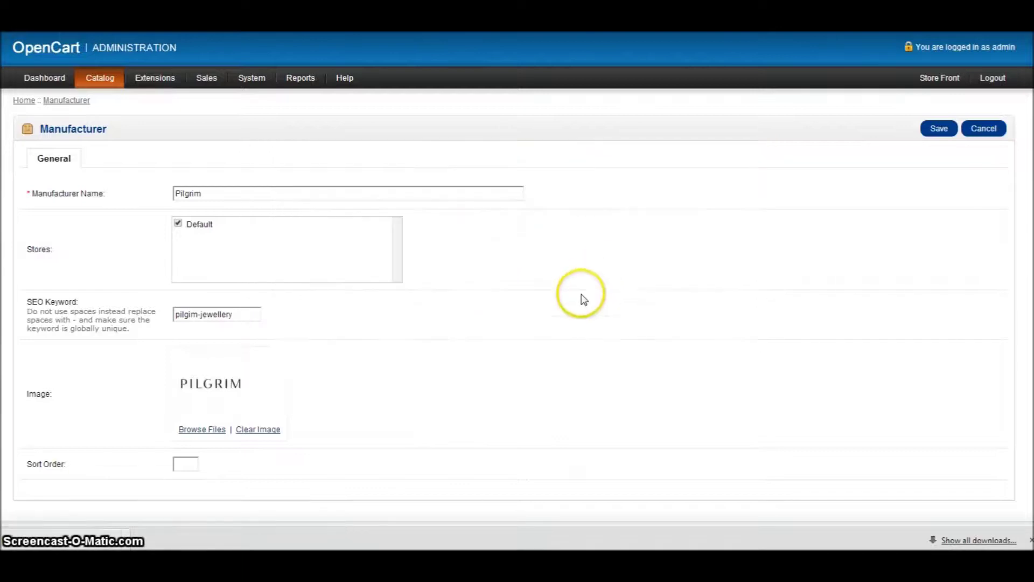
left_click(939, 129)
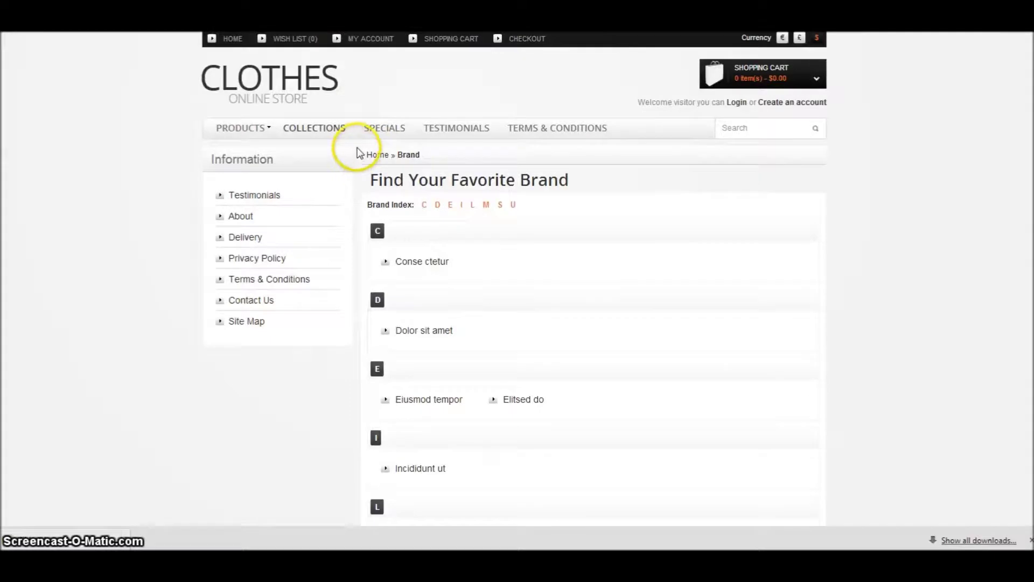
Step: Go to the storefront home page, open Brands from the footer, and scroll the brand index
left_click(232, 39)
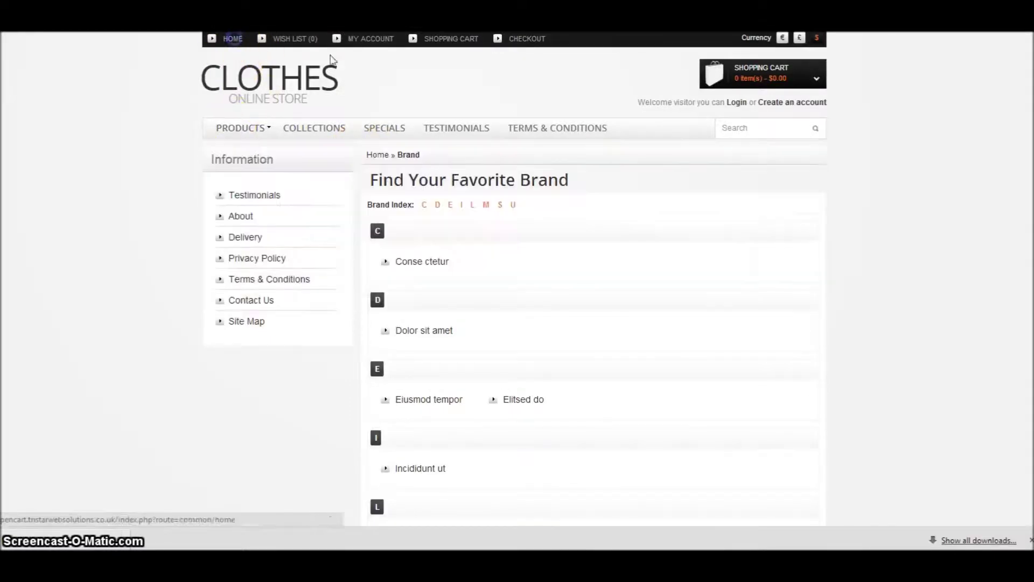
left_click(962, 215)
scroll(964, 217, "down", 5)
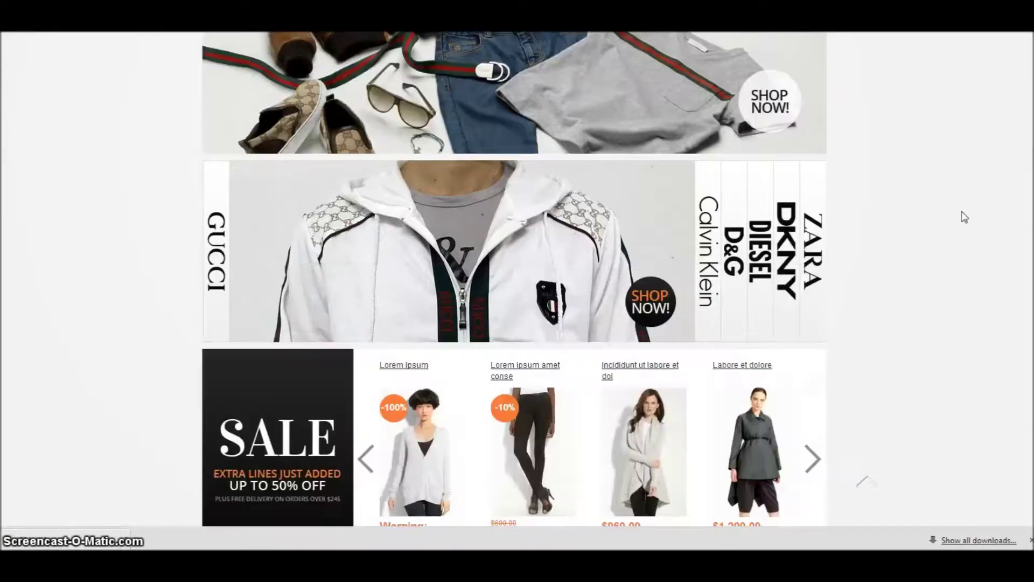
scroll(961, 215, "down", 5)
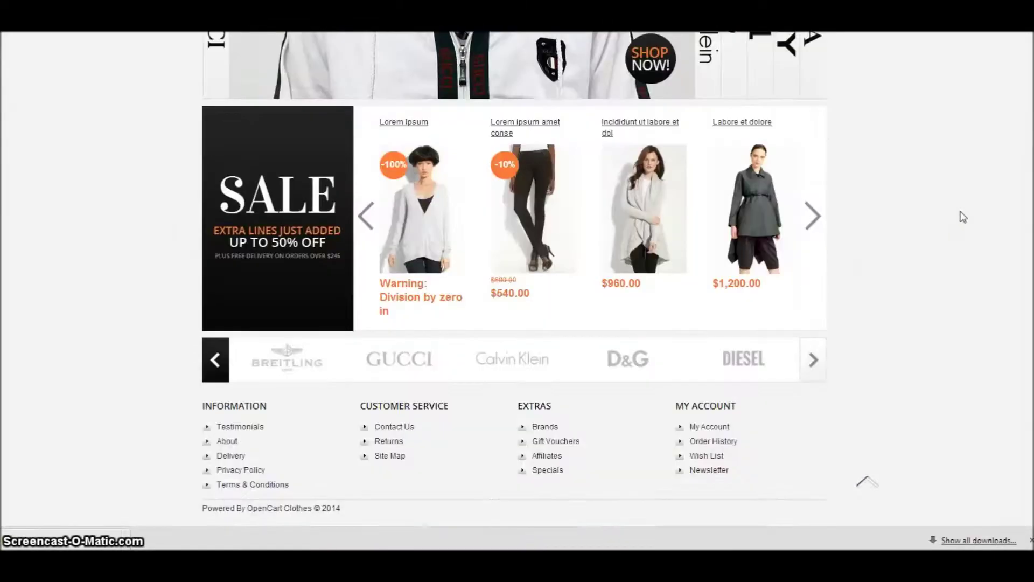
left_click(553, 427)
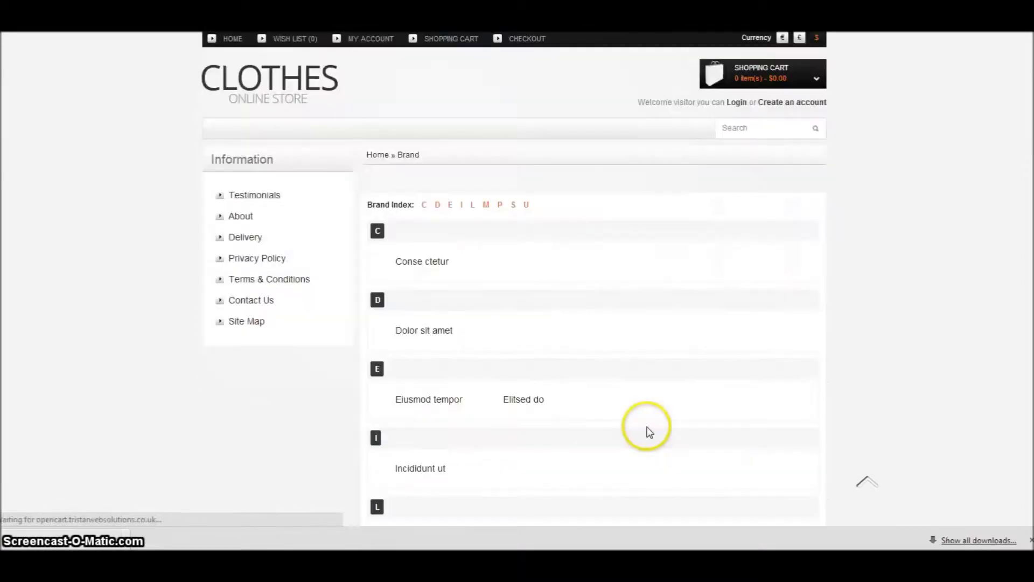
scroll(640, 369, "down", 5)
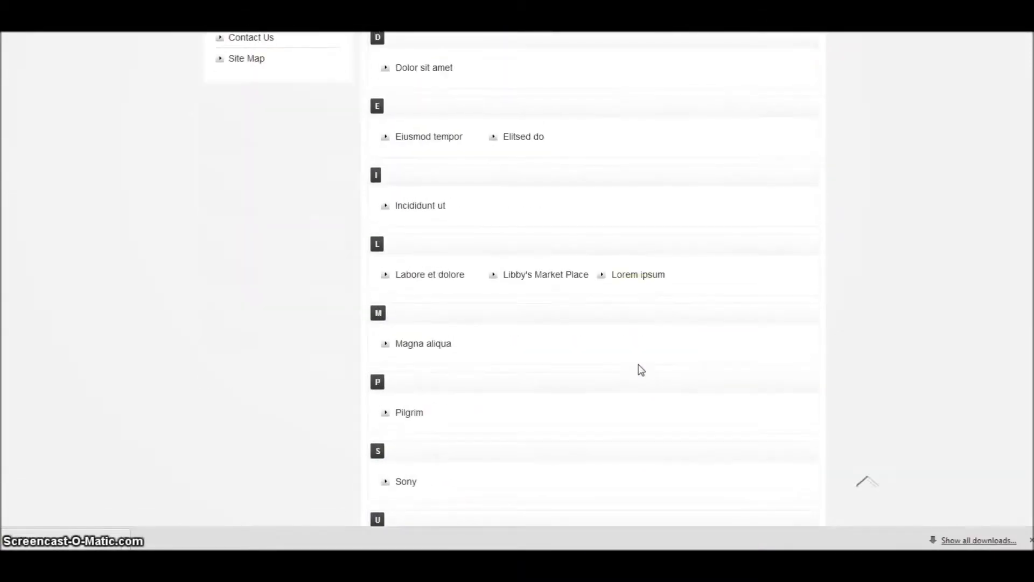
scroll(641, 370, "down", 1)
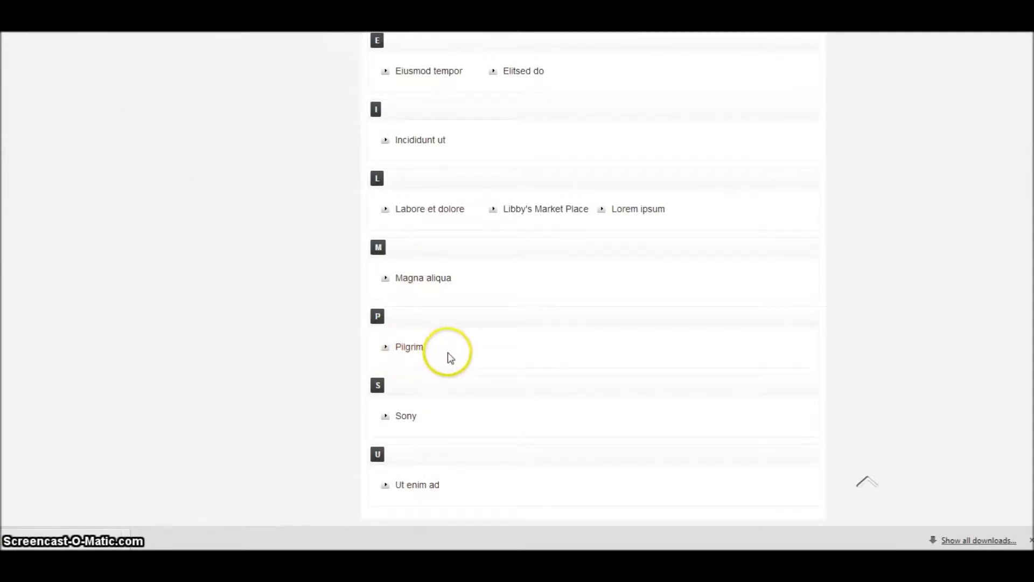
scroll(538, 223, "up", 5)
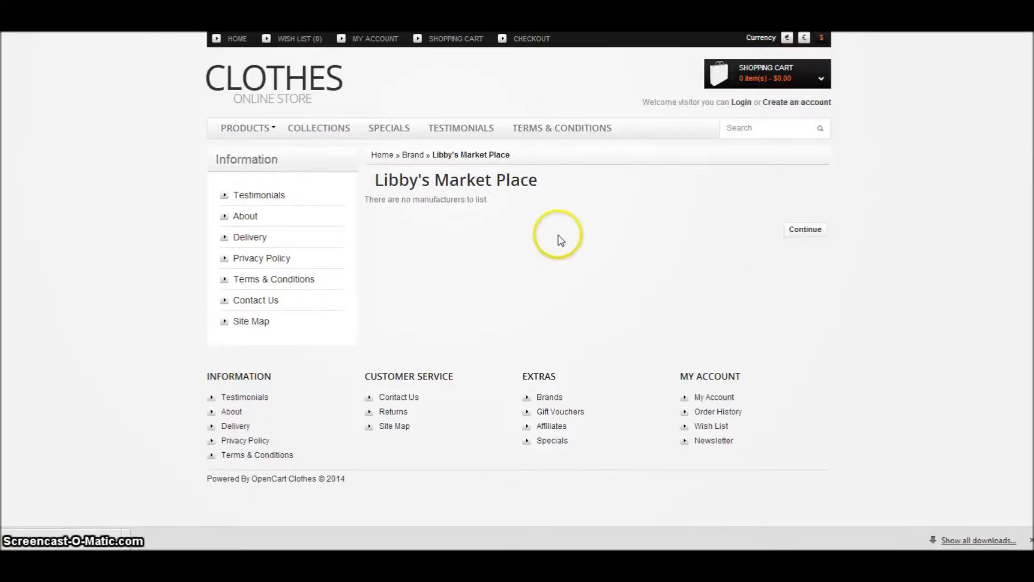
Step: Return to the admin Manufacturer list showing all 12 manufacturers, including Libby's Market Place and Pilgrim
mouse_move(221, 116)
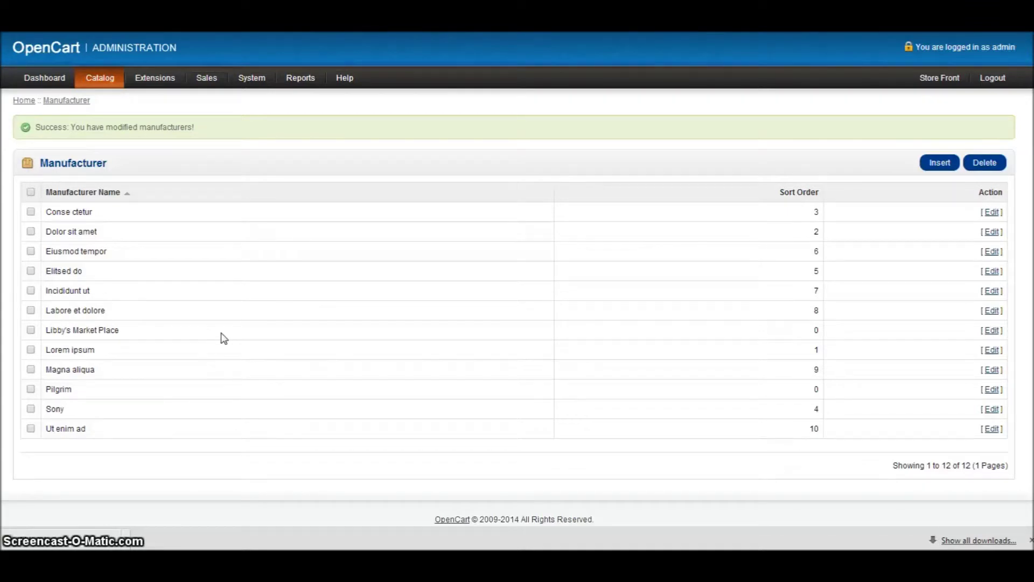
mouse_move(100, 78)
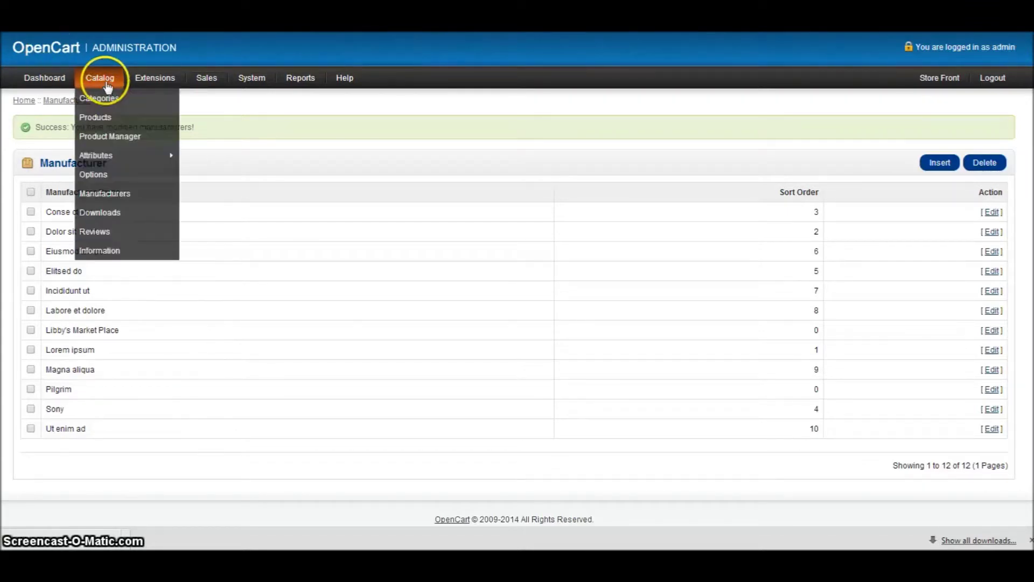